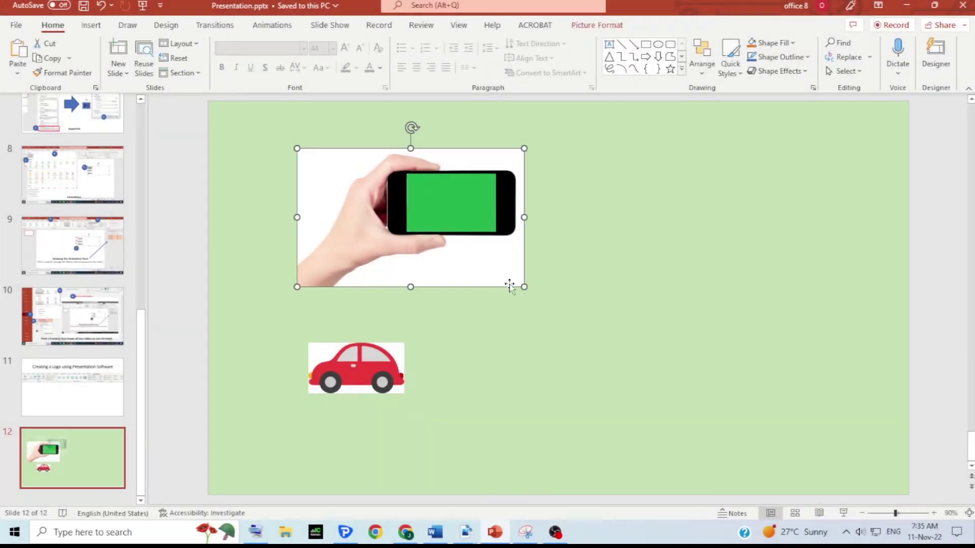
Enlarge the hand-and-phone picture and the red car picture, placing the car beside the phone
{"action": "left_click_drag", "start_coordinate": [525, 287], "coordinate": [569, 313]}
{"action": "mouse_move", "coordinate": [383, 364]}
{"action": "left_mouse_down"}
{"action": "mouse_move", "coordinate": [676, 264]}
{"action": "mouse_move", "coordinate": [795, 345]}
{"action": "left_mouse_up"}
{"action": "left_click", "coordinate": [676, 264]}
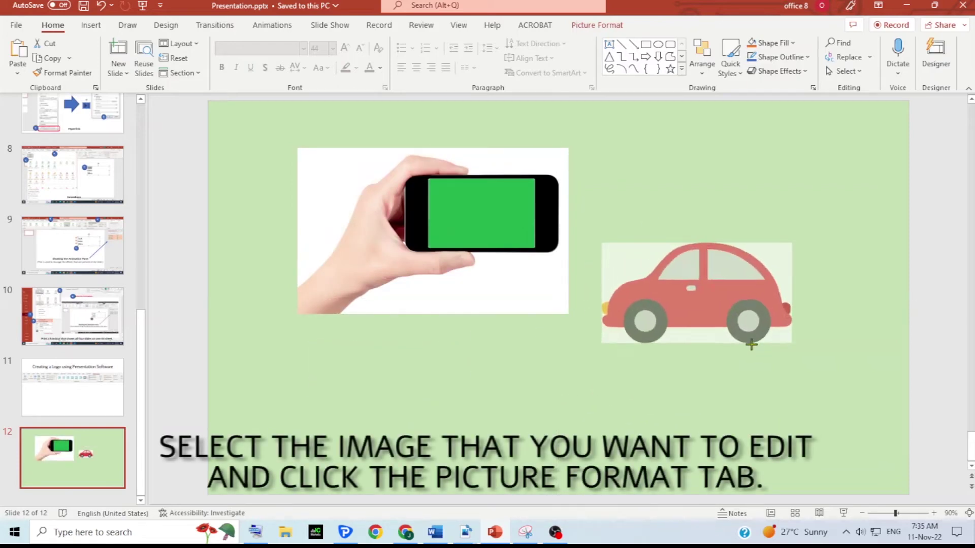
{"action": "left_click", "coordinate": [521, 276]}
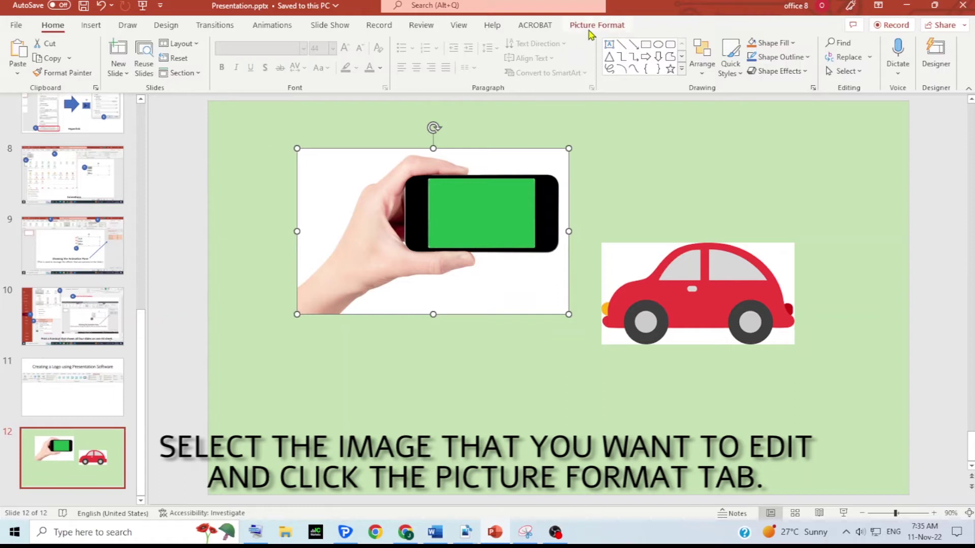
{"action": "left_click", "coordinate": [594, 25]}
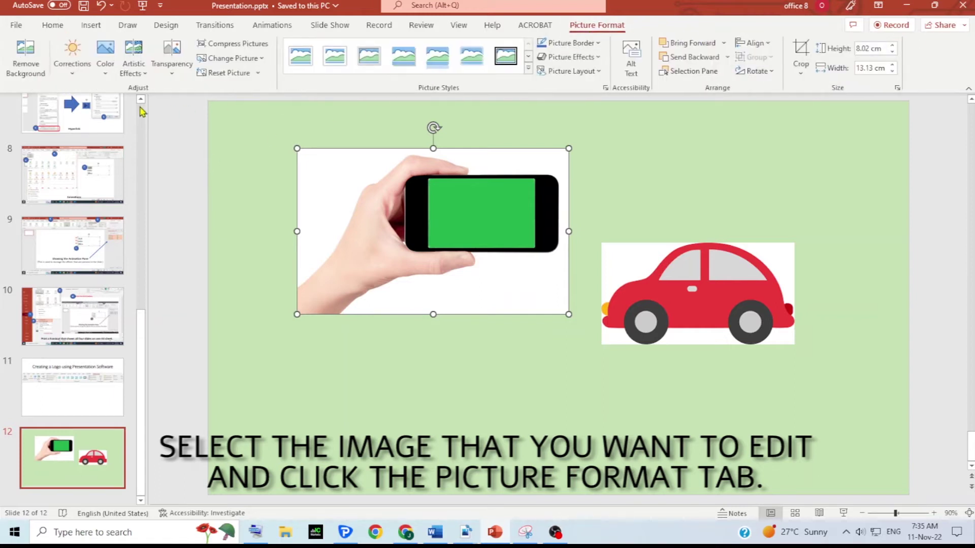
Remove the phone picture's white background, marking the hand and phone edges to keep
{"action": "left_click", "coordinate": [40, 53]}
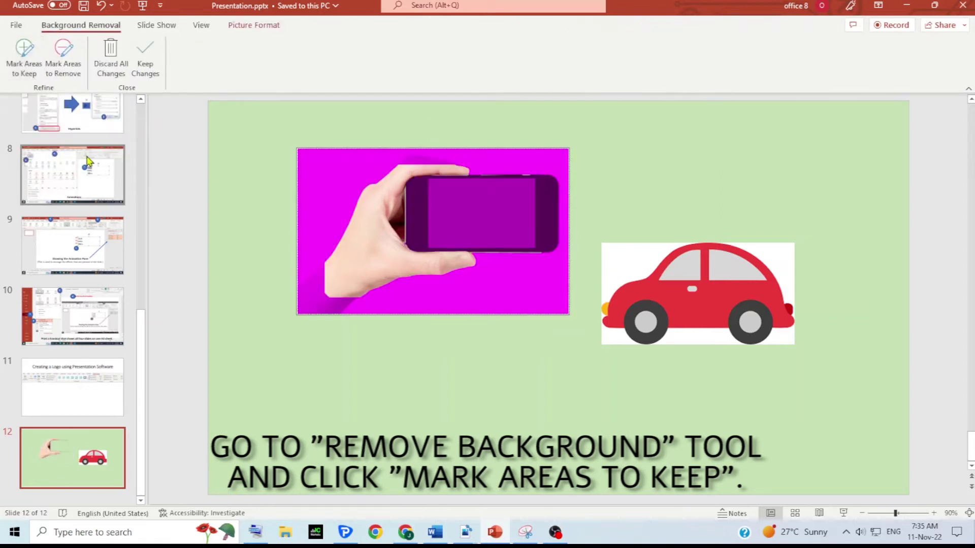
{"action": "left_click", "coordinate": [30, 67]}
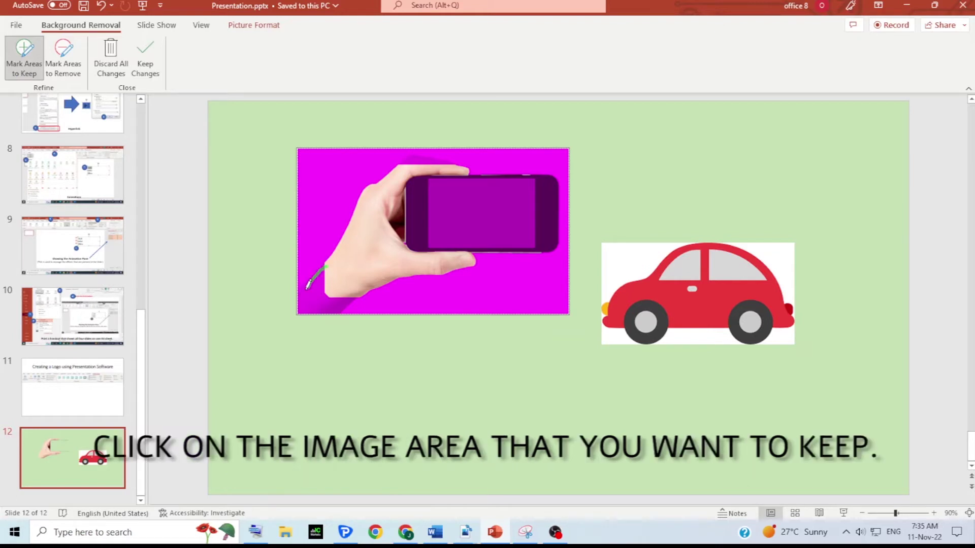
{"action": "left_click_drag", "start_coordinate": [315, 306], "coordinate": [346, 297]}
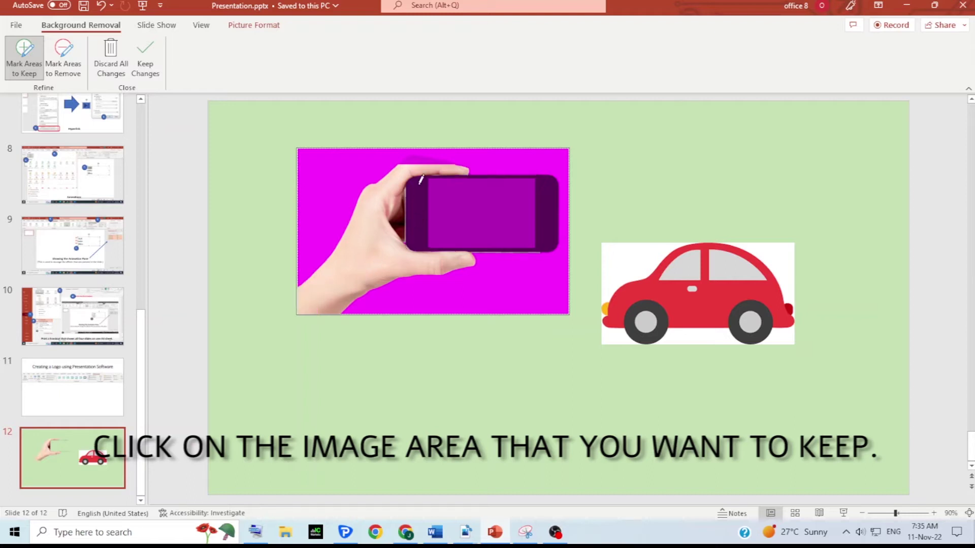
{"action": "left_click_drag", "start_coordinate": [409, 152], "coordinate": [439, 155]}
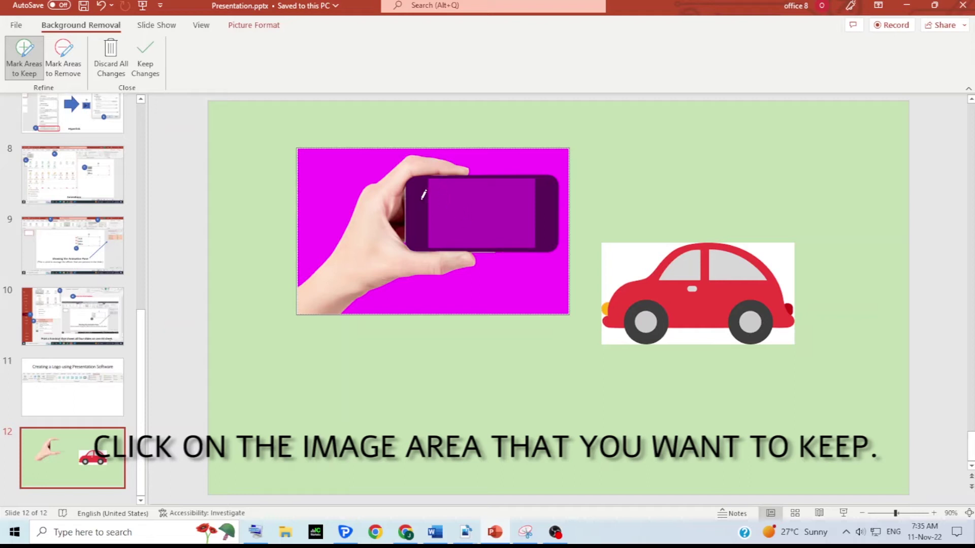
{"action": "left_click_drag", "start_coordinate": [407, 180], "coordinate": [553, 181]}
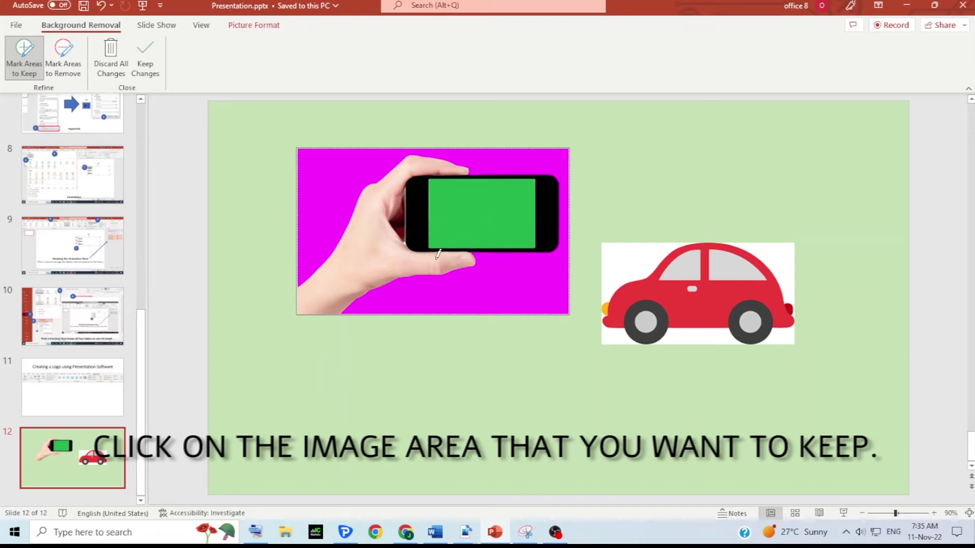
{"action": "left_click", "coordinate": [146, 60]}
{"action": "left_click_drag", "start_coordinate": [339, 203], "coordinate": [389, 208]}
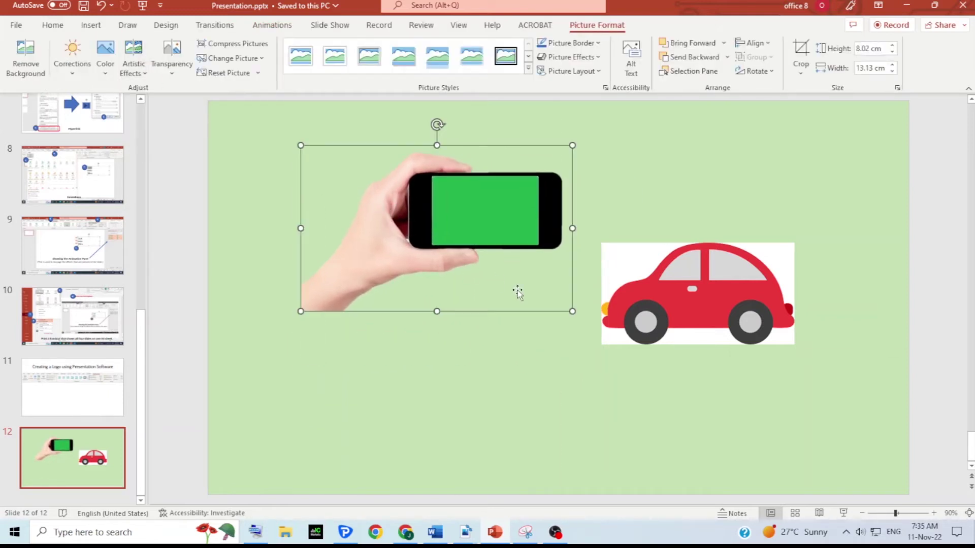
Move and shrink the car picture so it sits over the phone
{"action": "mouse_move", "coordinate": [654, 297]}
{"action": "left_mouse_down"}
{"action": "mouse_move", "coordinate": [479, 232]}
{"action": "mouse_move", "coordinate": [495, 251]}
{"action": "left_mouse_up"}
{"action": "left_click_drag", "start_coordinate": [638, 300], "coordinate": [556, 262]}
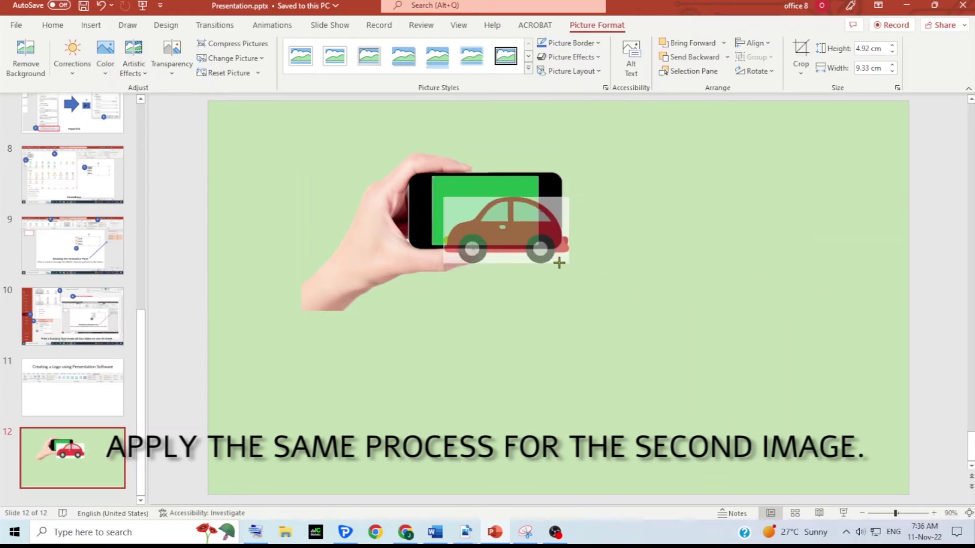
{"action": "left_click_drag", "start_coordinate": [512, 230], "coordinate": [499, 217]}
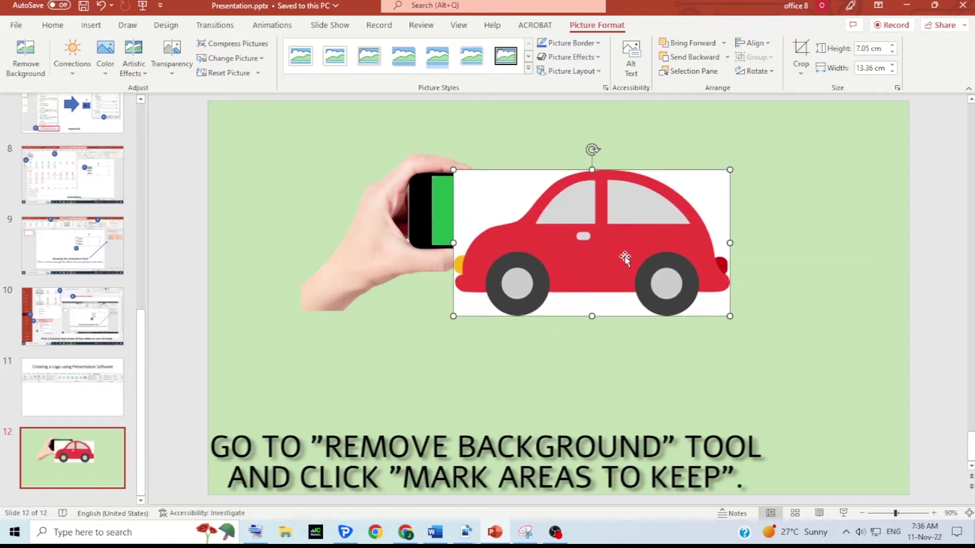
Remove the car's background, keeping its front, body, wheels, bumper and roof
{"action": "left_click", "coordinate": [25, 57]}
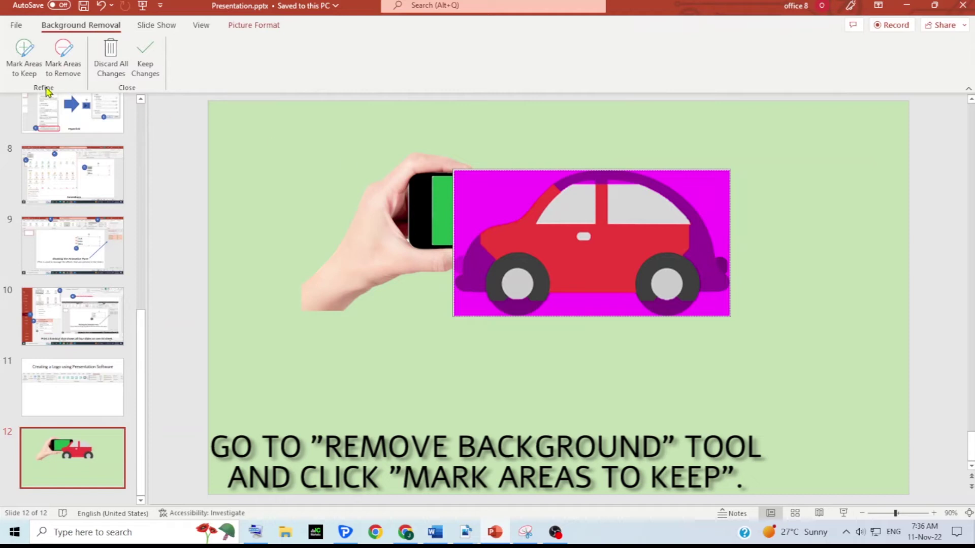
{"action": "left_click", "coordinate": [24, 59]}
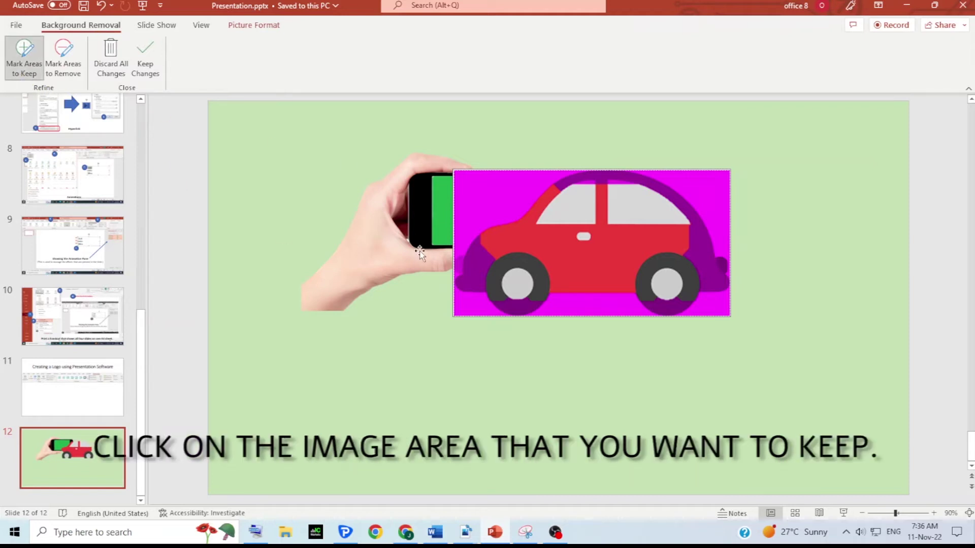
{"action": "left_click_drag", "start_coordinate": [488, 278], "coordinate": [534, 301]}
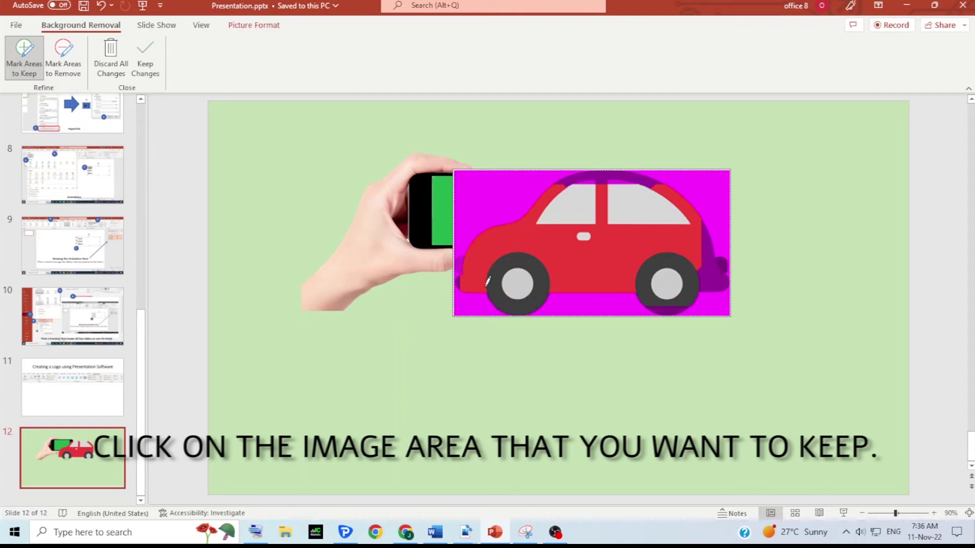
{"action": "left_click_drag", "start_coordinate": [489, 282], "coordinate": [507, 276]}
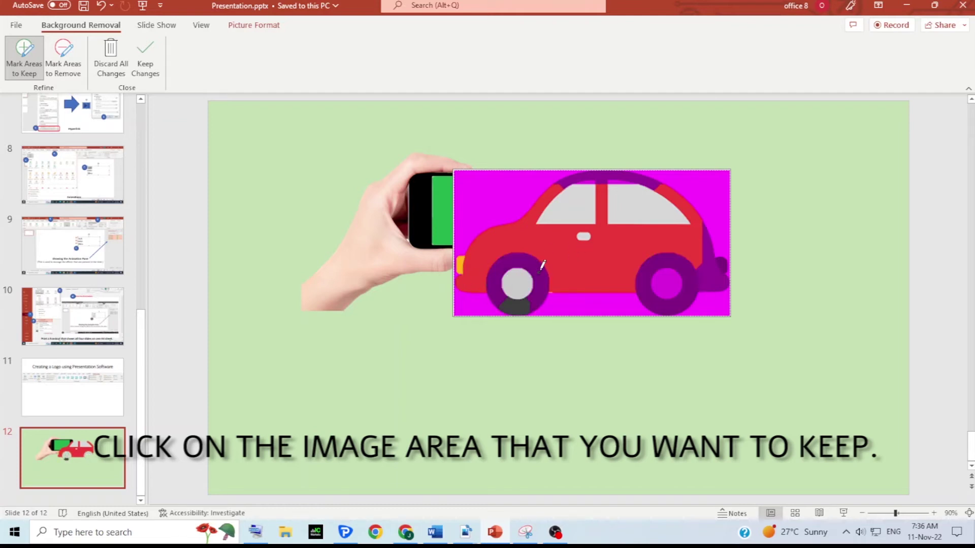
{"action": "left_click_drag", "start_coordinate": [537, 258], "coordinate": [490, 279]}
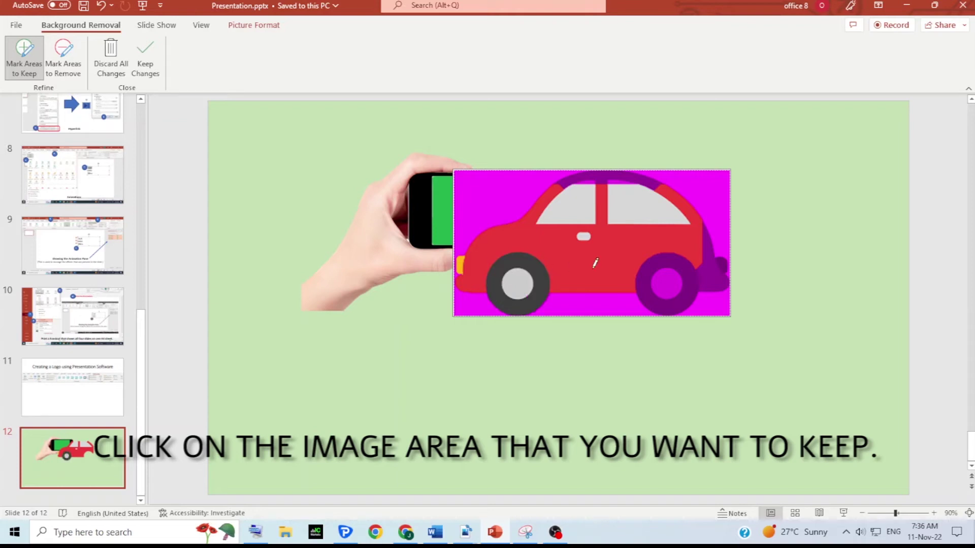
{"action": "left_click_drag", "start_coordinate": [662, 256], "coordinate": [682, 268]}
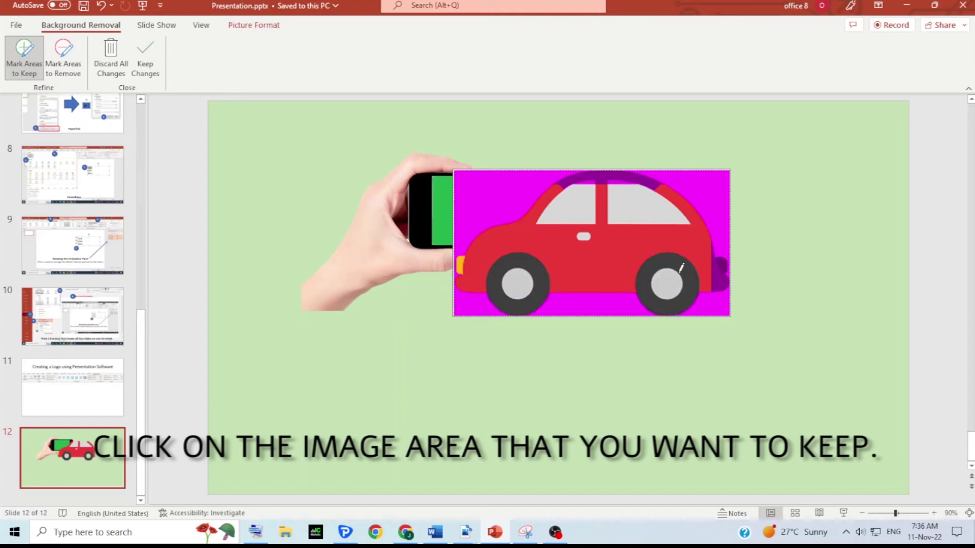
{"action": "left_click_drag", "start_coordinate": [724, 261], "coordinate": [726, 257]}
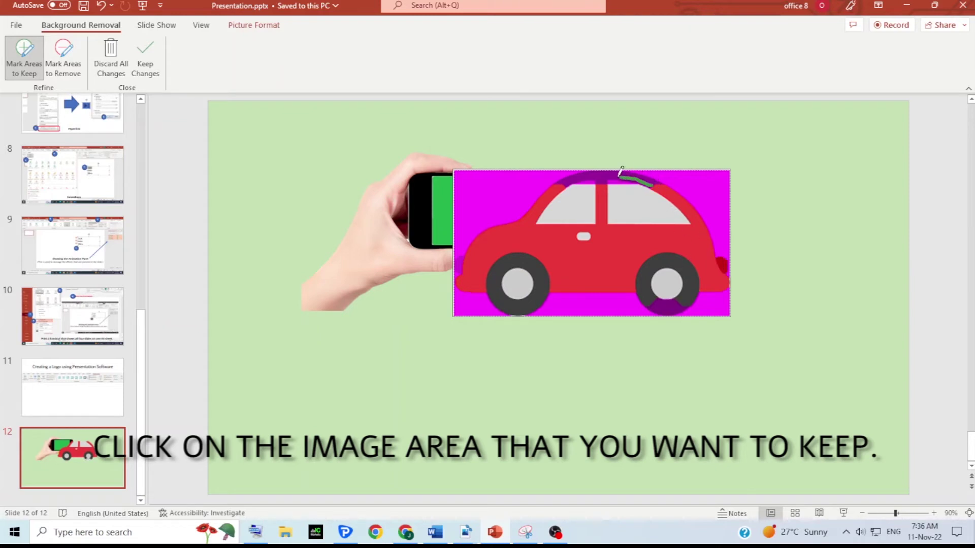
{"action": "left_click_drag", "start_coordinate": [647, 177], "coordinate": [578, 181]}
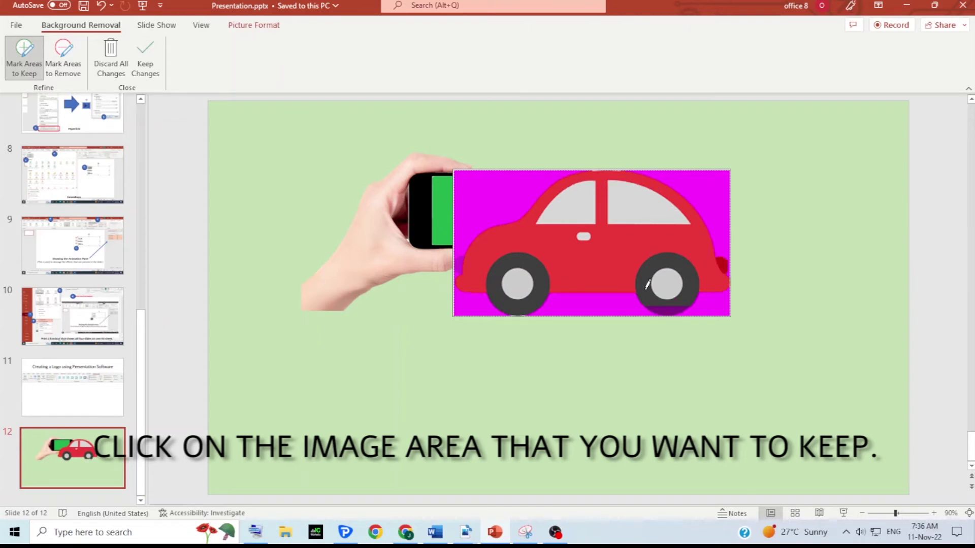
{"action": "left_click_drag", "start_coordinate": [681, 303], "coordinate": [688, 294]}
{"action": "left_click", "coordinate": [146, 57]}
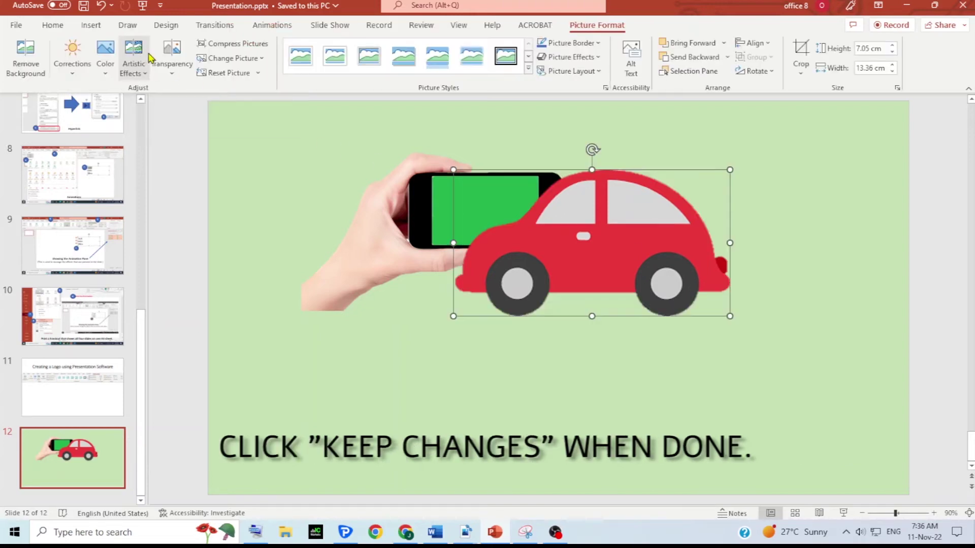
Shrink the car to fit the phone screen and enlarge the hand picture around it
{"action": "mouse_move", "coordinate": [731, 169]}
{"action": "left_mouse_down"}
{"action": "mouse_move", "coordinate": [590, 268]}
{"action": "mouse_move", "coordinate": [557, 217]}
{"action": "left_mouse_up"}
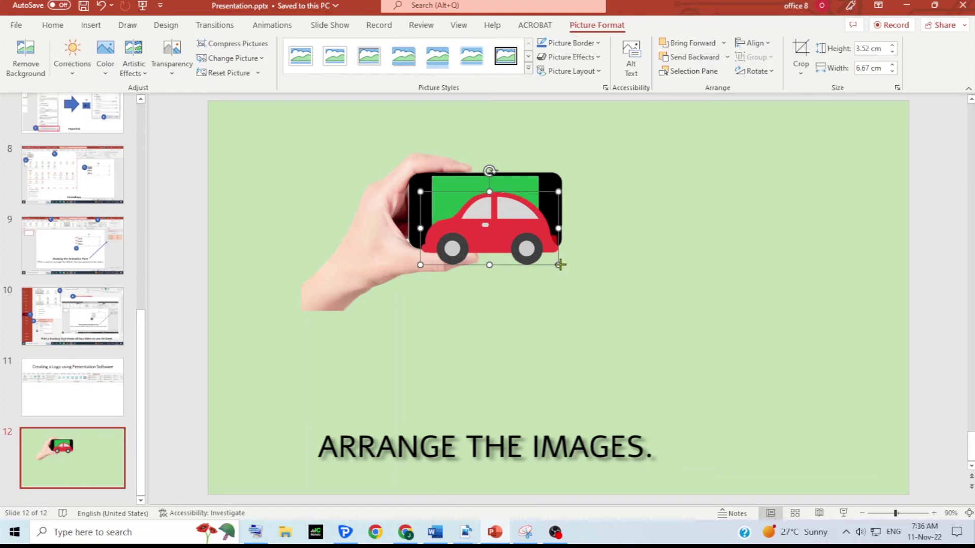
{"action": "left_click_drag", "start_coordinate": [561, 265], "coordinate": [553, 260]}
{"action": "left_click", "coordinate": [569, 295]}
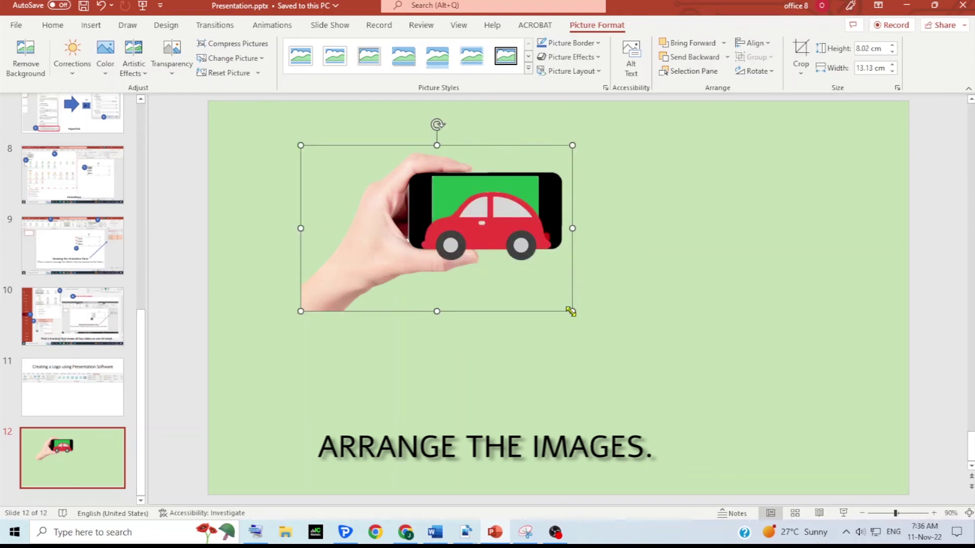
{"action": "left_click_drag", "start_coordinate": [571, 313], "coordinate": [619, 349]}
{"action": "left_click_drag", "start_coordinate": [519, 231], "coordinate": [578, 233]}
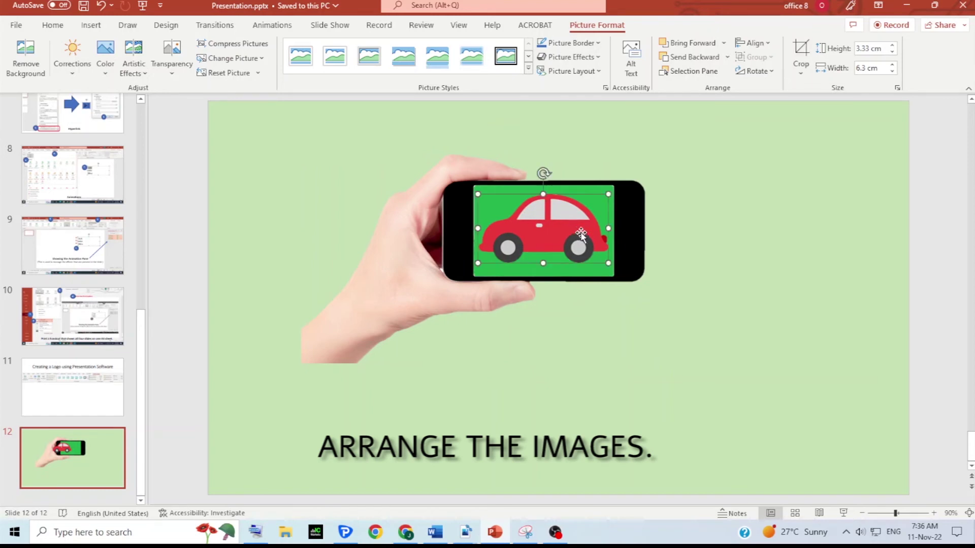
{"action": "left_click", "coordinate": [748, 245]}
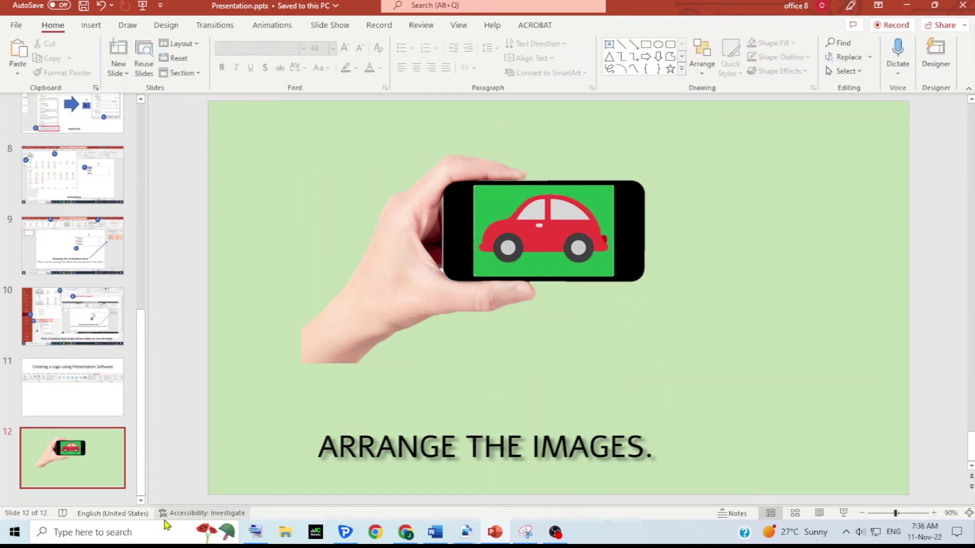
{"action": "left_click", "coordinate": [146, 530]}
Snip the hand, phone and car area with Snipping Tool, copy it, and minimize the tool
{"action": "type", "text": "sn"}
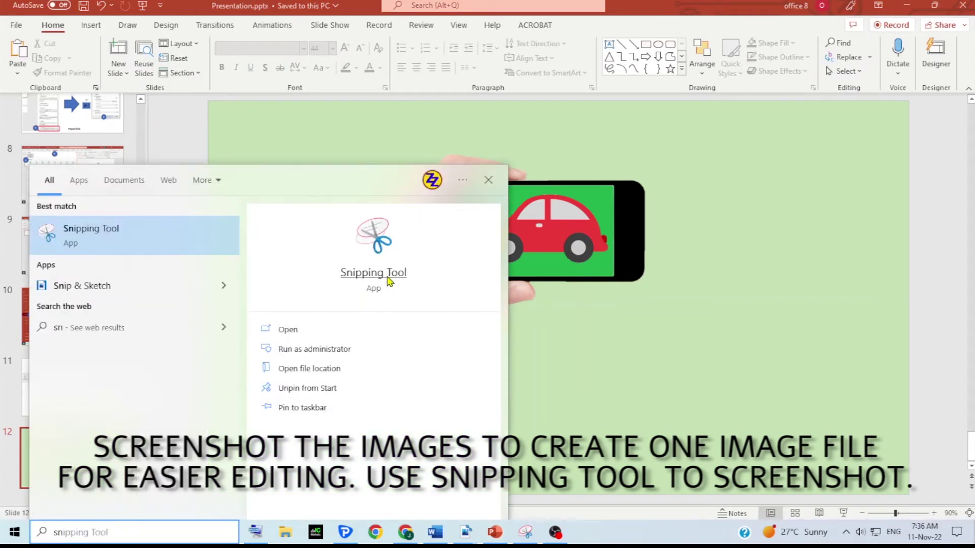
{"action": "left_click", "coordinate": [389, 276]}
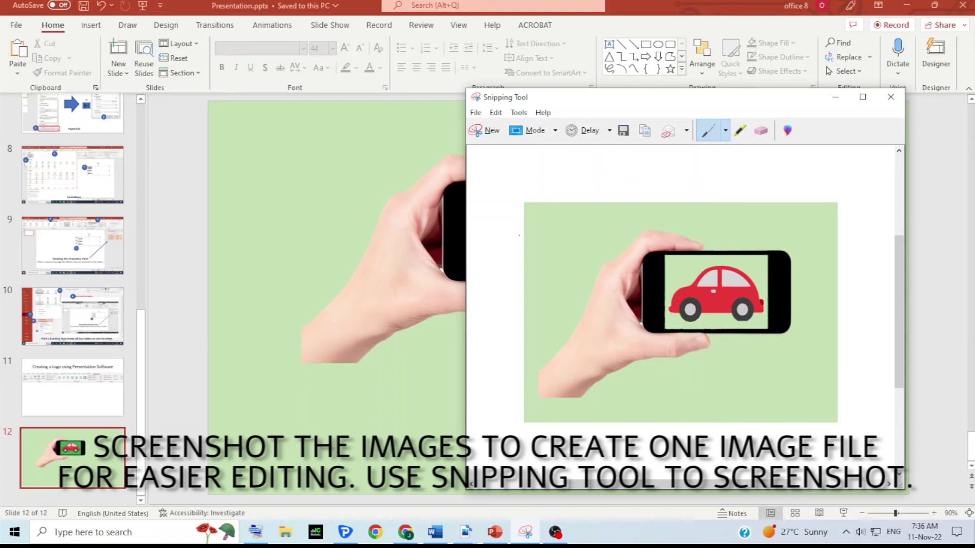
{"action": "left_click", "coordinate": [486, 131]}
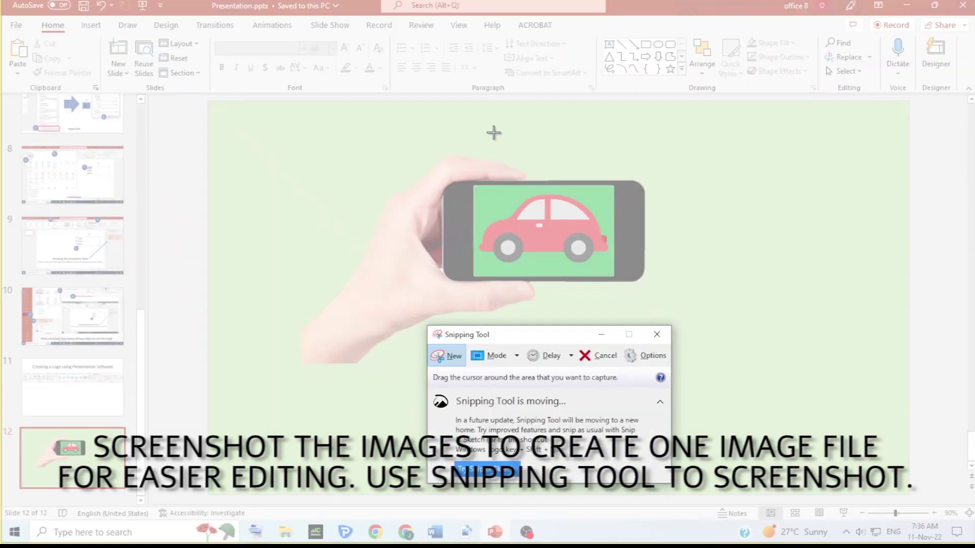
{"action": "mouse_move", "coordinate": [267, 128]}
{"action": "left_mouse_down"}
{"action": "mouse_move", "coordinate": [287, 154]}
{"action": "mouse_move", "coordinate": [681, 403]}
{"action": "left_mouse_up"}
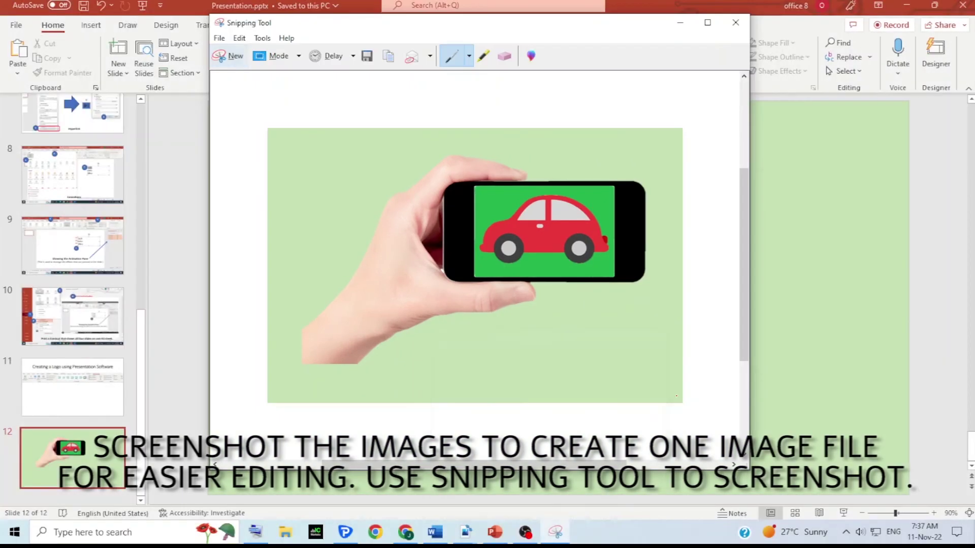
{"action": "left_click", "coordinate": [389, 58]}
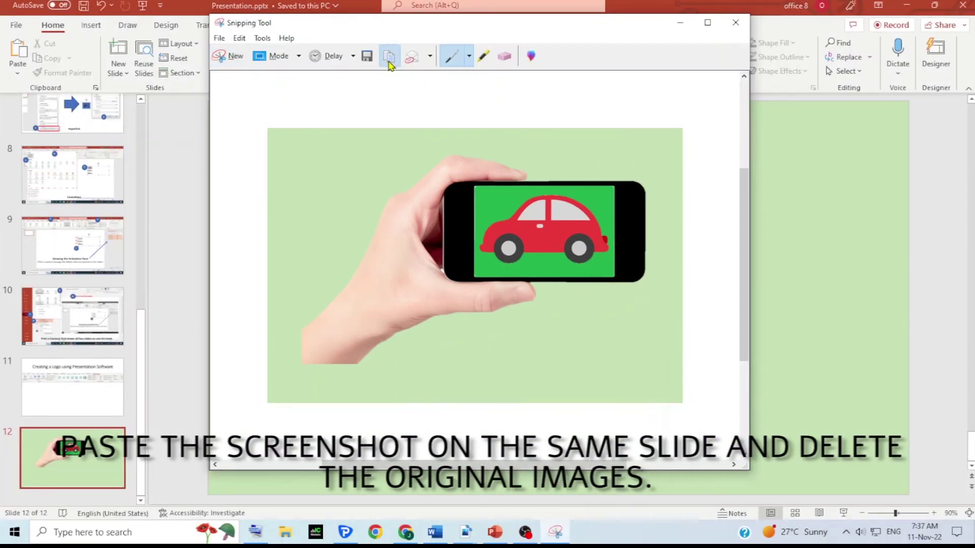
{"action": "left_click", "coordinate": [680, 24]}
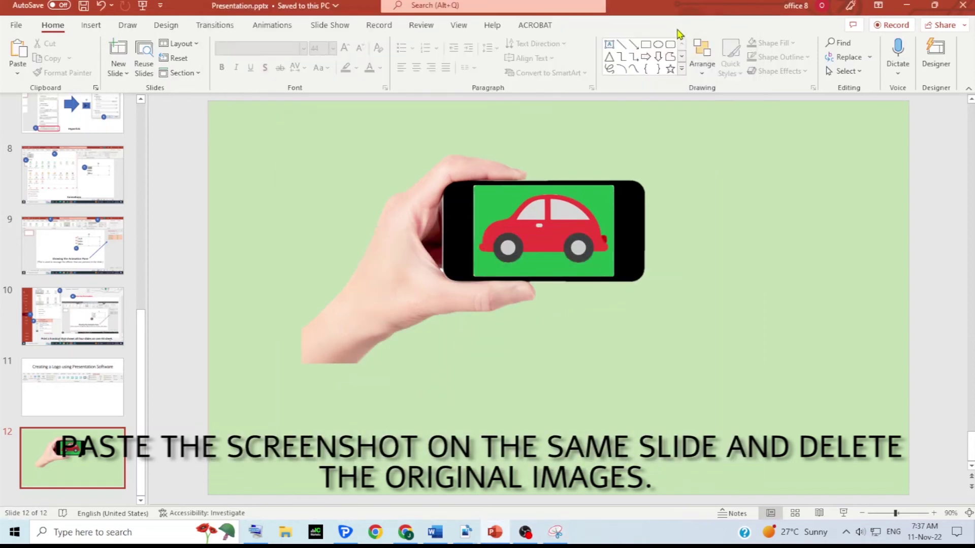
Paste the snip onto the slide as a picture and move it to the right
{"action": "right_click", "coordinate": [751, 243]}
{"action": "left_click", "coordinate": [799, 291]}
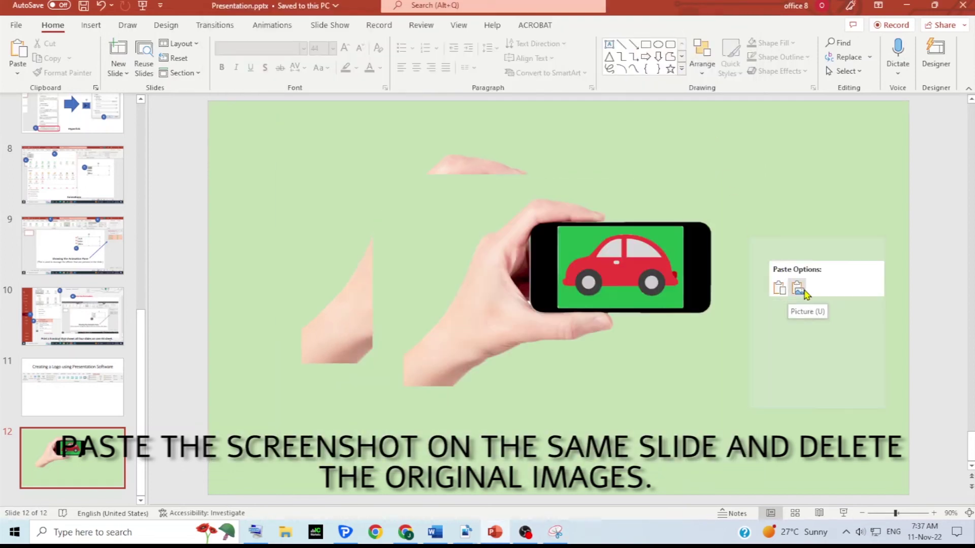
{"action": "mouse_move", "coordinate": [573, 251]}
{"action": "left_mouse_down"}
{"action": "mouse_move", "coordinate": [615, 241]}
{"action": "mouse_move", "coordinate": [694, 301]}
{"action": "left_mouse_up"}
Delete the original hand and car pictures, then enlarge the pasted snip to 13.59 × 20.49 cm
{"action": "left_click", "coordinate": [415, 279]}
{"action": "right_click", "coordinate": [321, 224]}
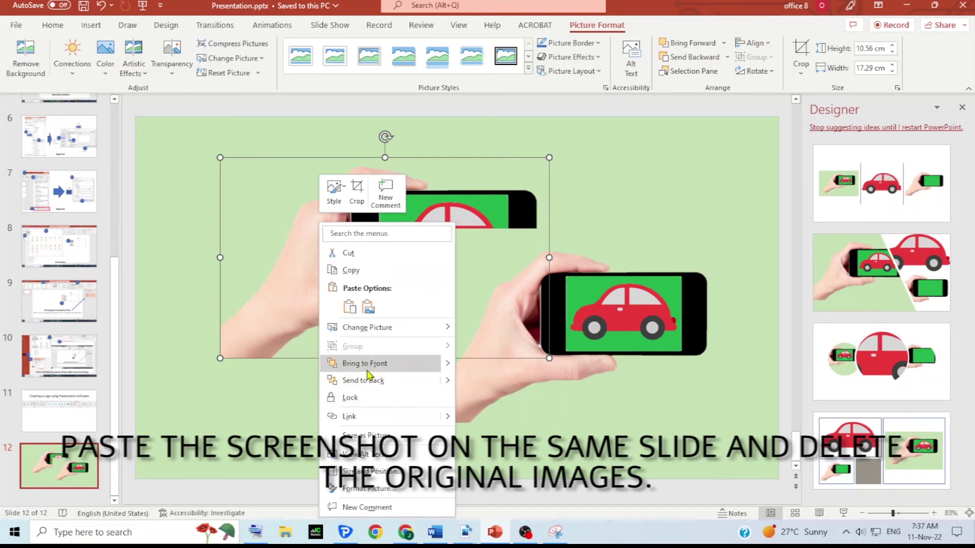
{"action": "left_click", "coordinate": [250, 288]}
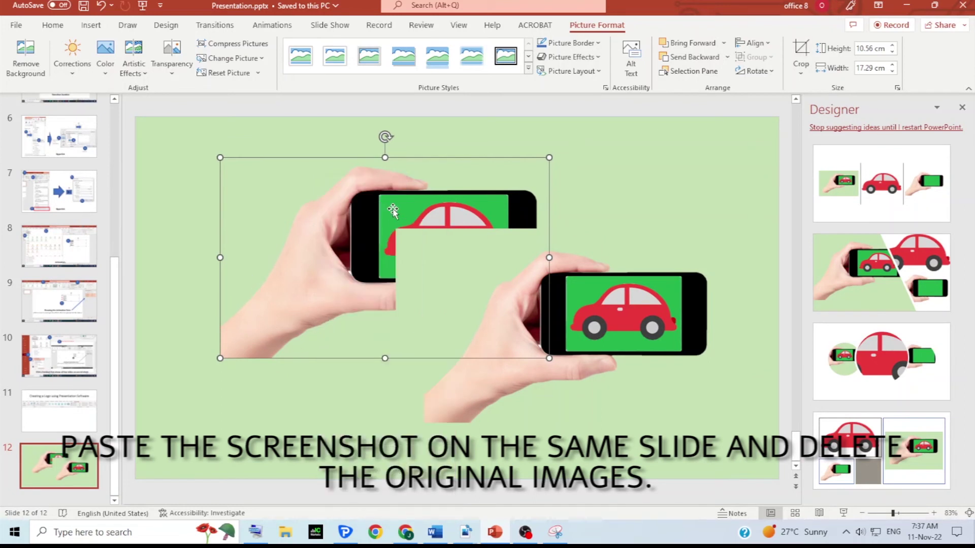
{"action": "key", "text": "Delete"}
{"action": "left_click", "coordinate": [450, 211]}
{"action": "key", "text": "Delete"}
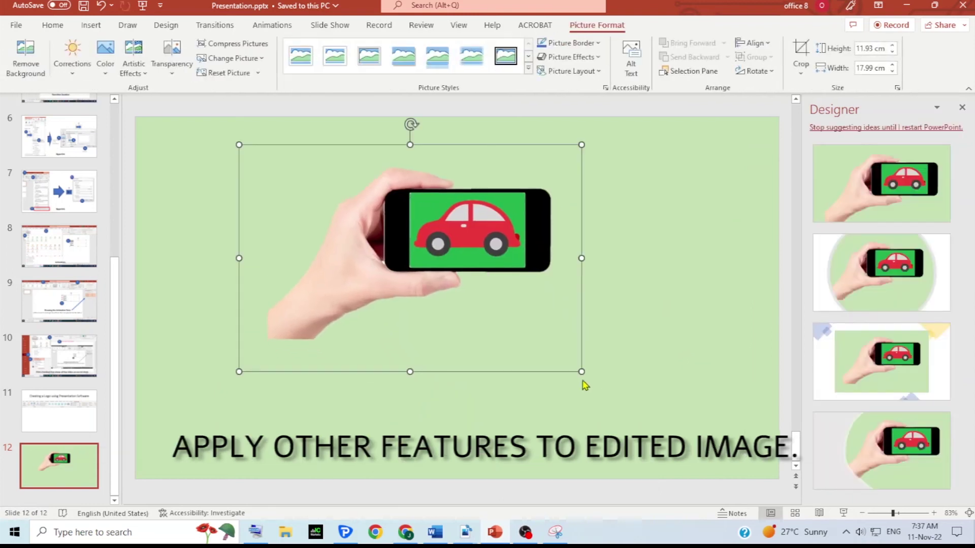
{"action": "left_click_drag", "start_coordinate": [581, 374], "coordinate": [629, 402]}
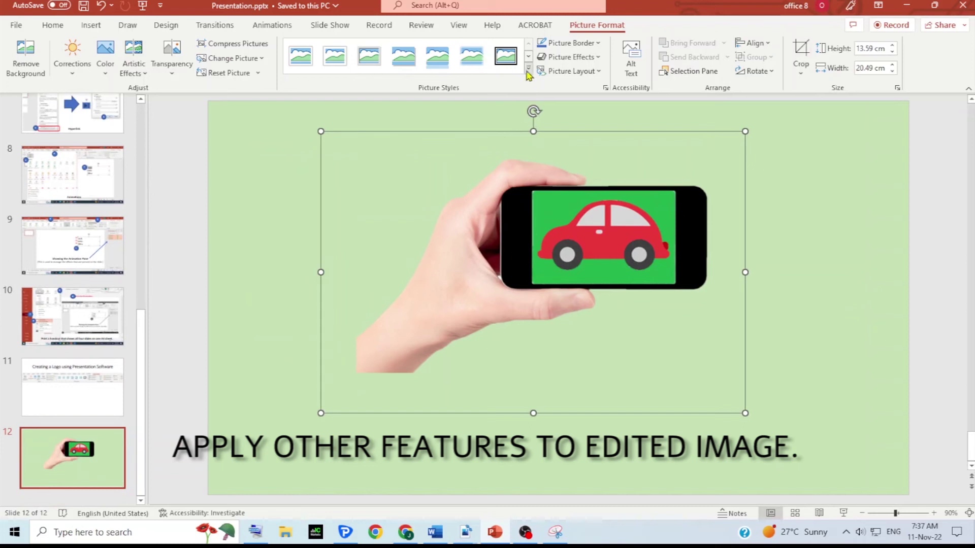
Apply the oval framed picture style and narrow the snip into a 13.59 × 13.73 cm circle
{"action": "left_click", "coordinate": [529, 68]}
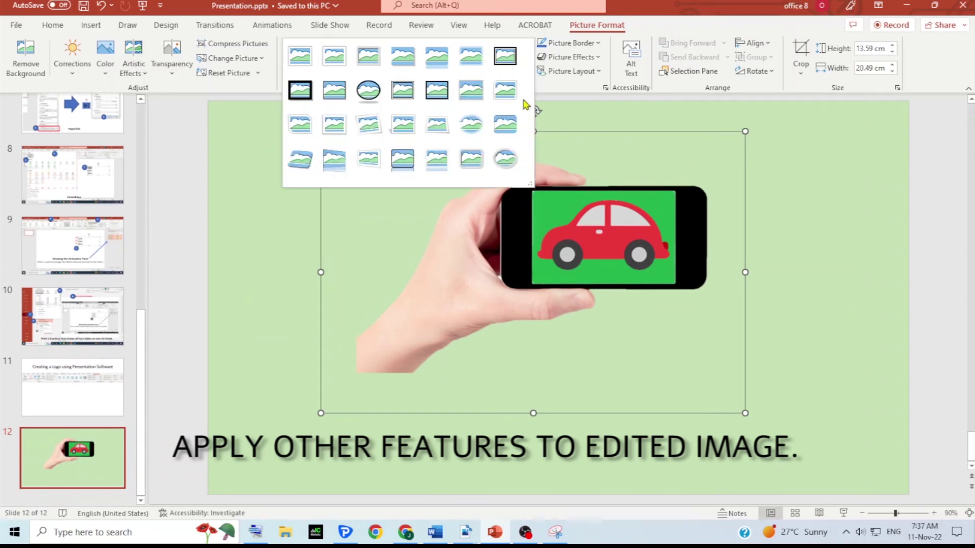
{"action": "left_click", "coordinate": [369, 91]}
{"action": "mouse_move", "coordinate": [746, 273]}
{"action": "left_mouse_down"}
{"action": "mouse_move", "coordinate": [605, 282]}
{"action": "mouse_move", "coordinate": [627, 282]}
{"action": "left_mouse_up"}
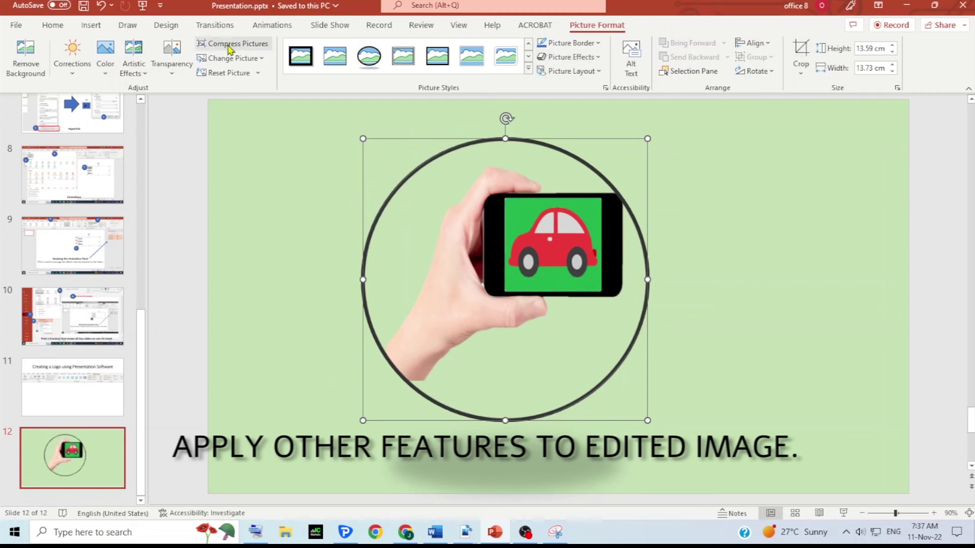
{"action": "left_click", "coordinate": [91, 27]}
Add a text box below the phone reading 'Logo Sample'
{"action": "left_click", "coordinate": [625, 59]}
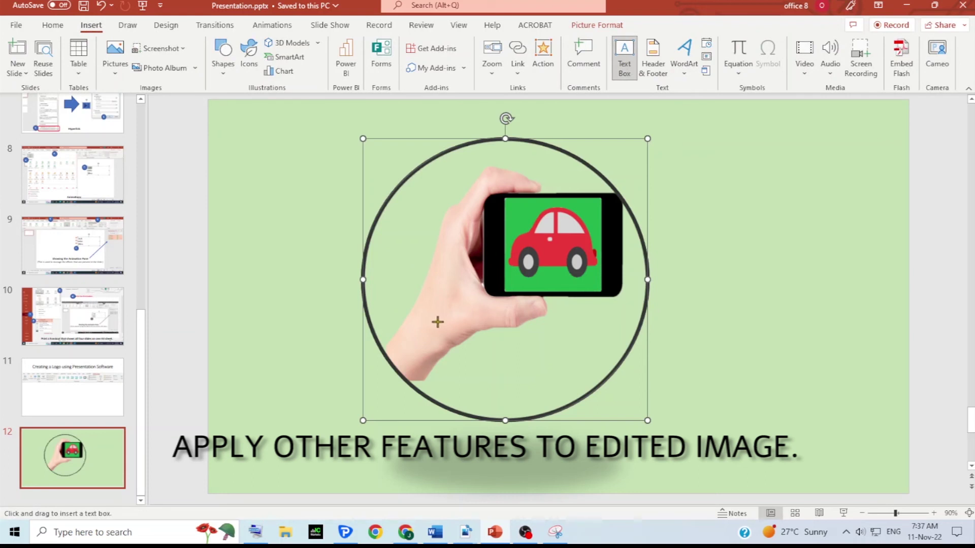
{"action": "left_click_drag", "start_coordinate": [435, 319], "coordinate": [605, 361]}
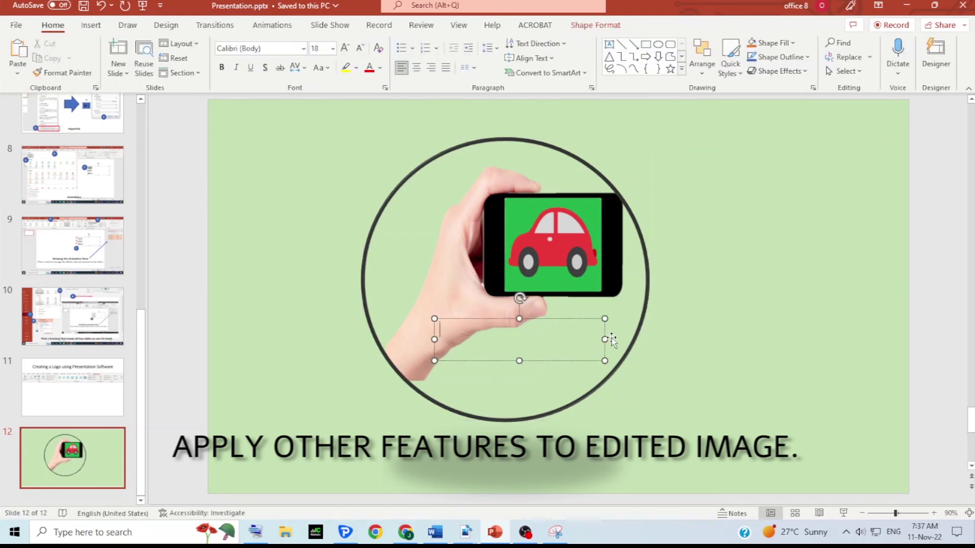
{"action": "type", "text": "Logo"}
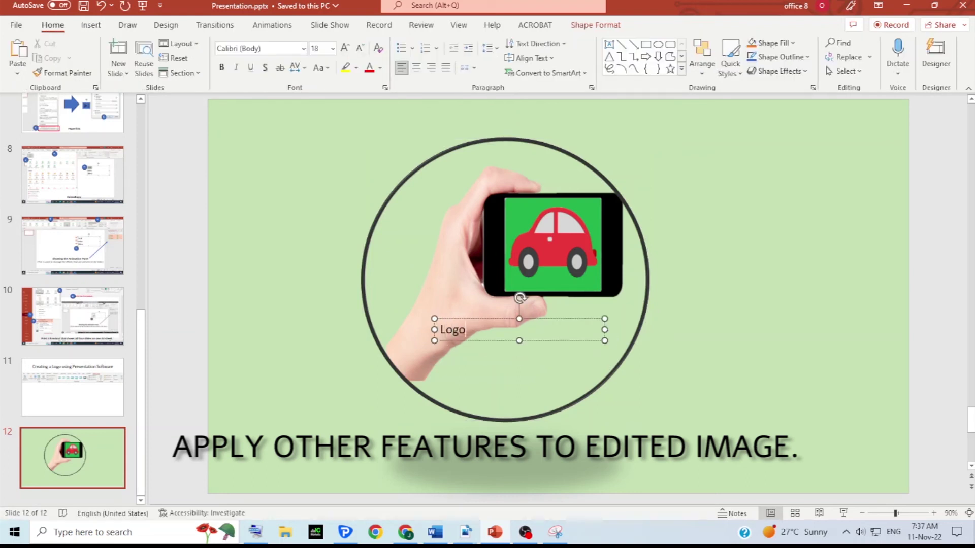
{"action": "type", "text": " Sample"}
Make 'Logo Sample' bold, centred and 44 pt, and centre it under the phone
{"action": "key", "text": "ctrl+a"}
{"action": "key", "text": "ctrl+b"}
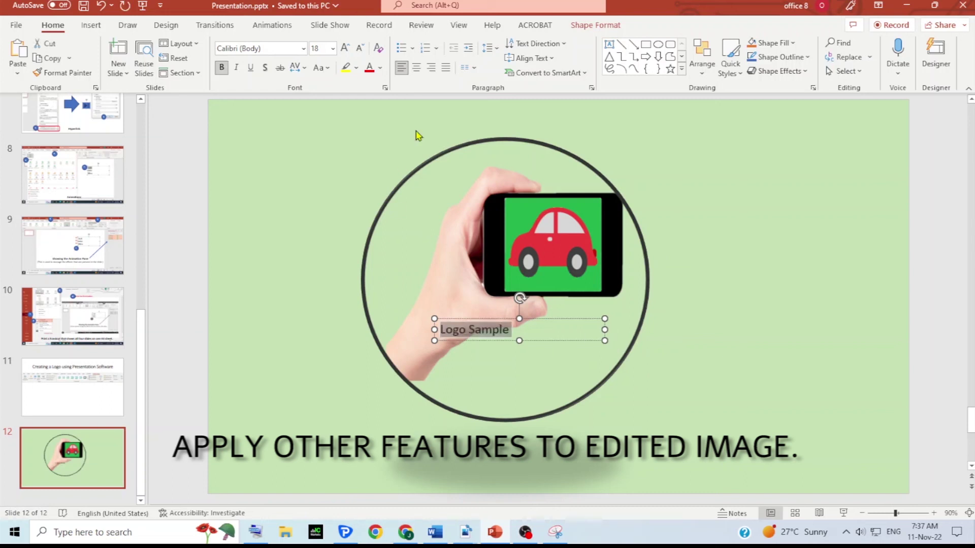
{"action": "left_click", "coordinate": [417, 68]}
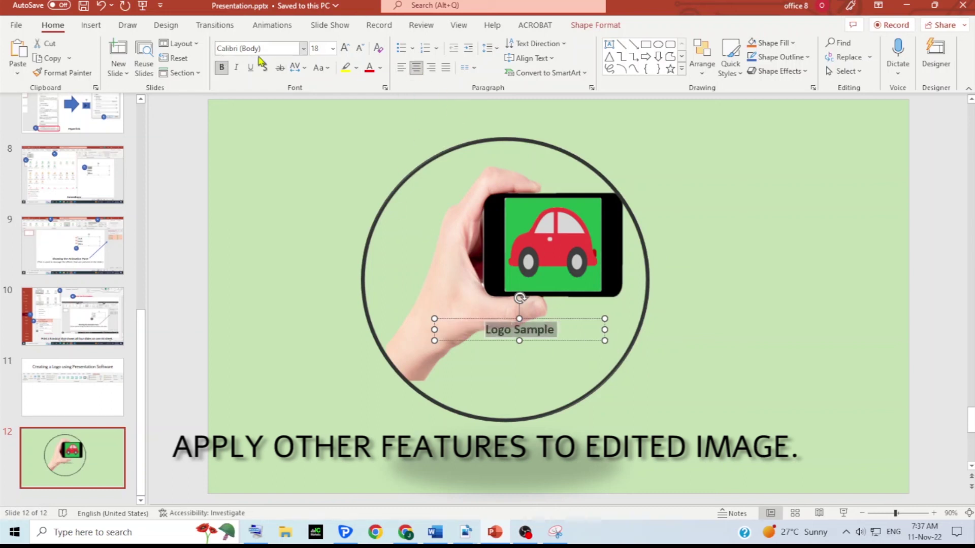
{"action": "left_click", "coordinate": [345, 48]}
{"action": "left_click", "coordinate": [345, 47]}
{"action": "left_click", "coordinate": [344, 48]}
{"action": "left_click", "coordinate": [345, 47]}
{"action": "left_click", "coordinate": [345, 48]}
{"action": "left_click", "coordinate": [345, 48]}
{"action": "left_click", "coordinate": [345, 48]}
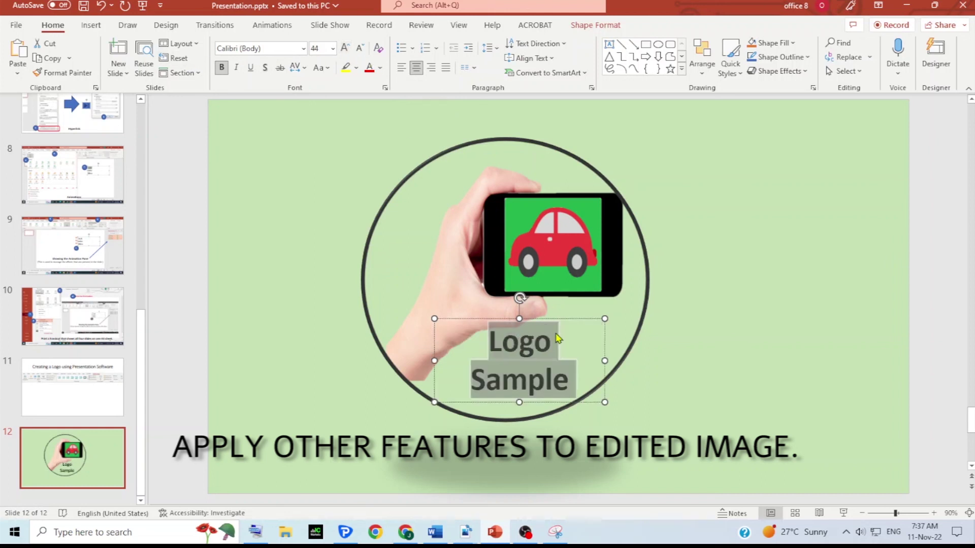
{"action": "left_click_drag", "start_coordinate": [546, 315], "coordinate": [534, 309]}
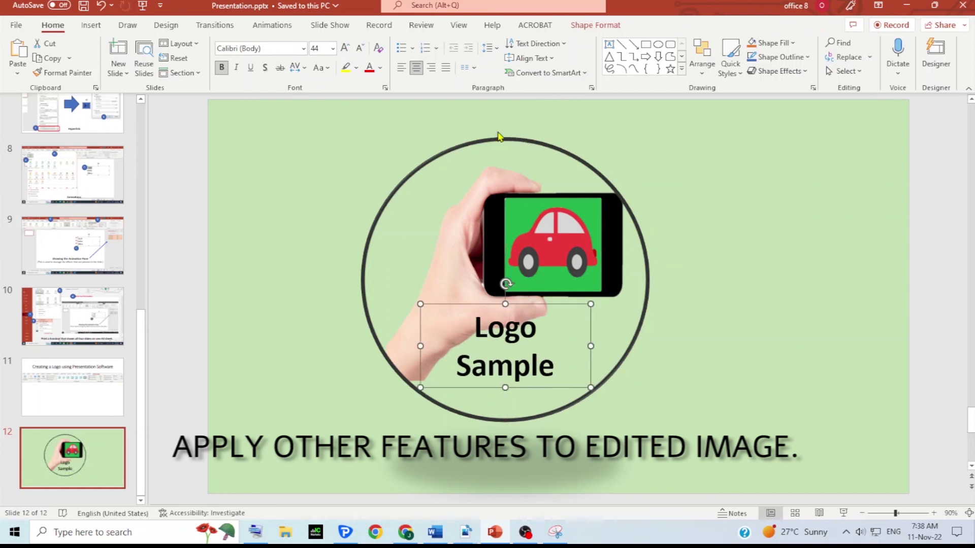
{"action": "left_click", "coordinate": [380, 68]}
{"action": "left_click", "coordinate": [380, 69]}
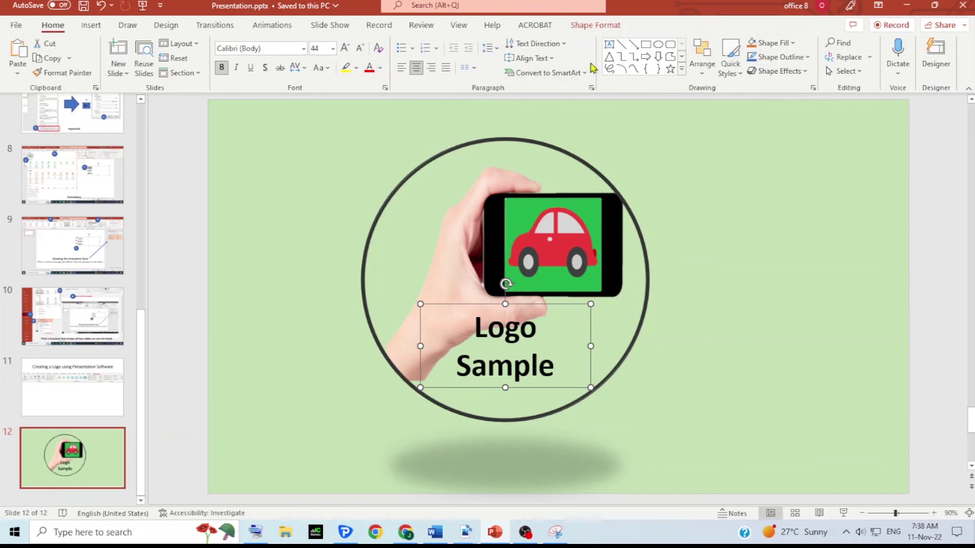